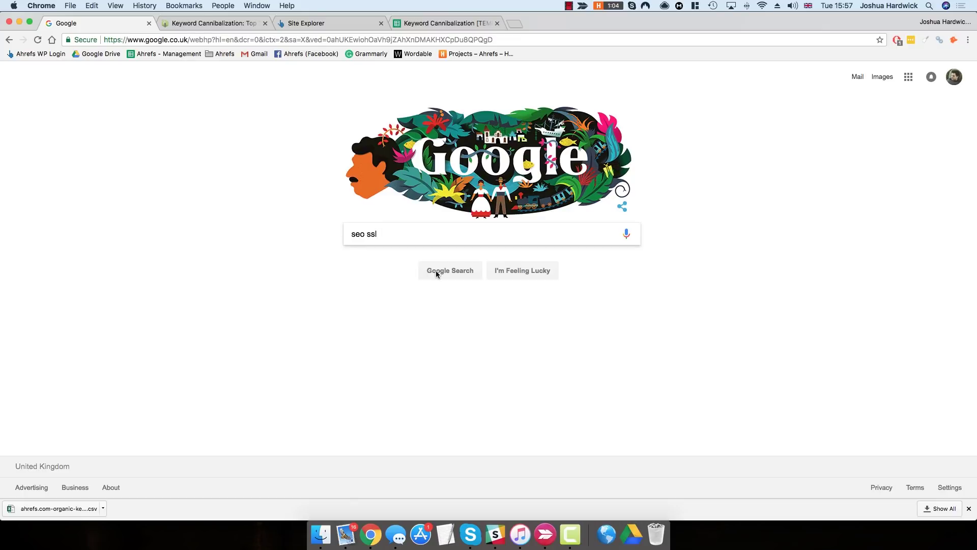
Review the 'seo ssl' Google results through page 2, then switch to the keyword cannibalization article
{"action": "left_click", "coordinate": [456, 273]}
{"action": "scroll", "coordinate": [456, 276], "scroll_direction": "down", "scroll_amount": 10}
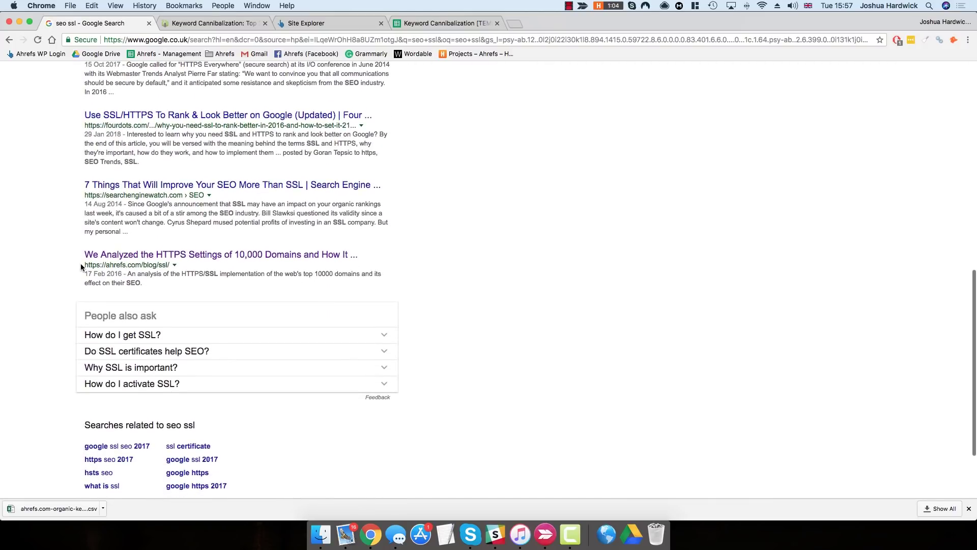
{"action": "scroll", "coordinate": [81, 267], "scroll_direction": "down", "scroll_amount": 3}
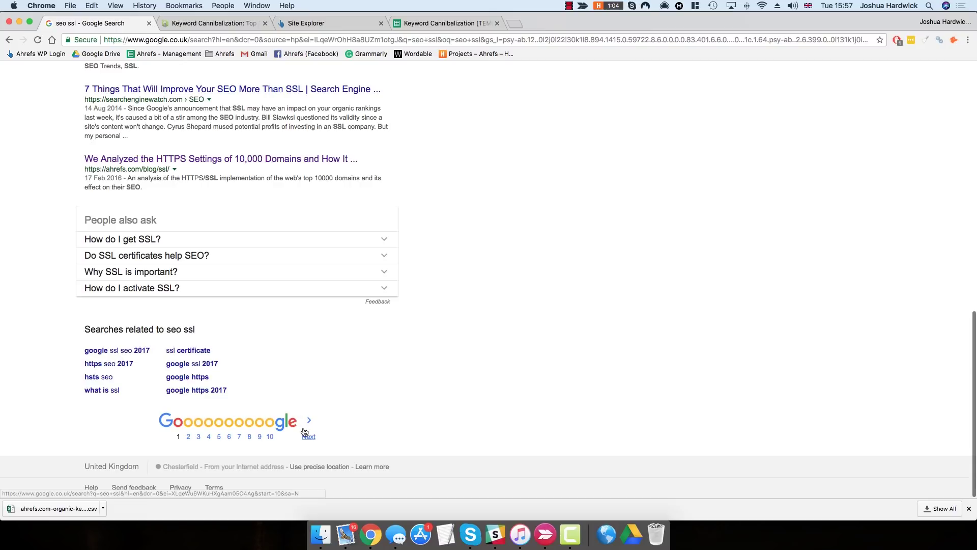
{"action": "left_click", "coordinate": [303, 430]}
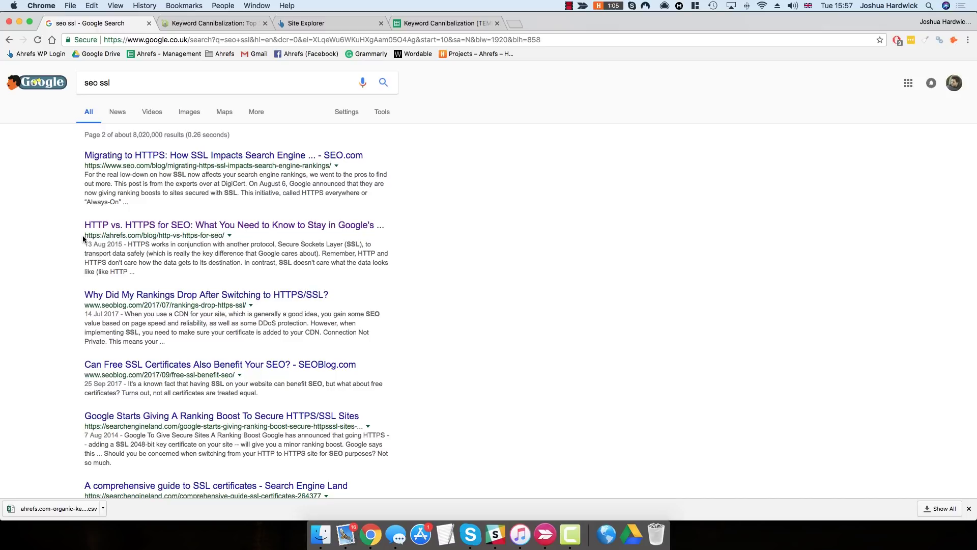
{"action": "left_click", "coordinate": [215, 27]}
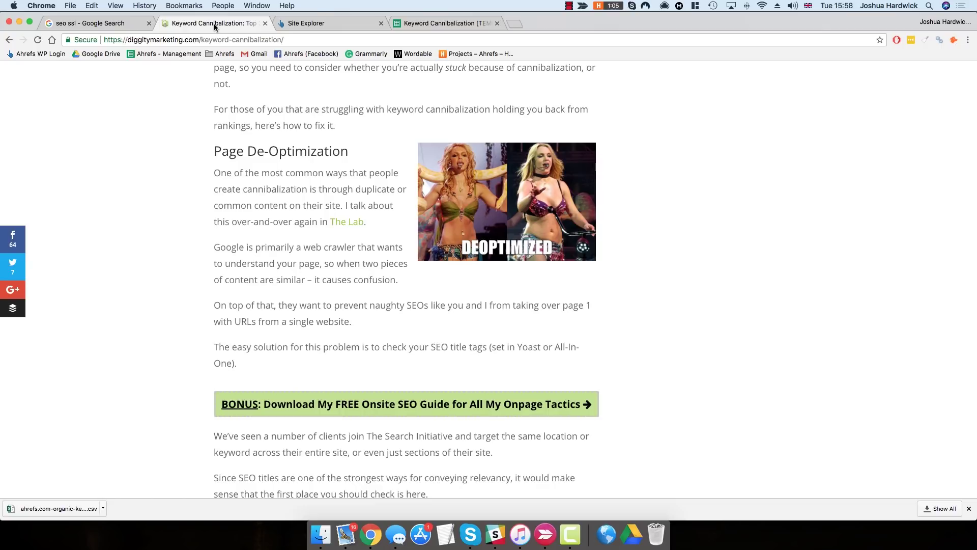
Glance at the blank Keyword Cannibalization [TEMPLATE] sheet, then return to Ahrefs Site Explorer
{"action": "left_click", "coordinate": [306, 26]}
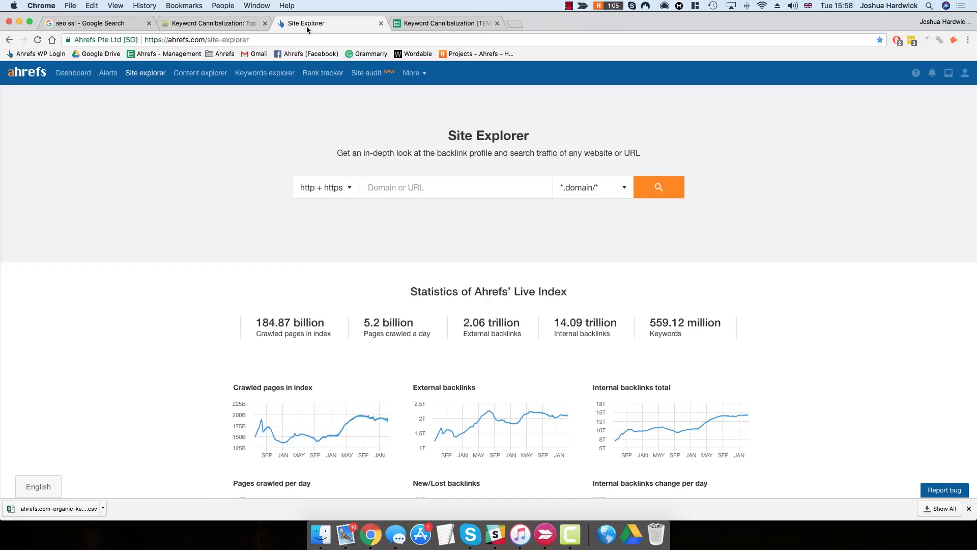
{"action": "left_click", "coordinate": [421, 26]}
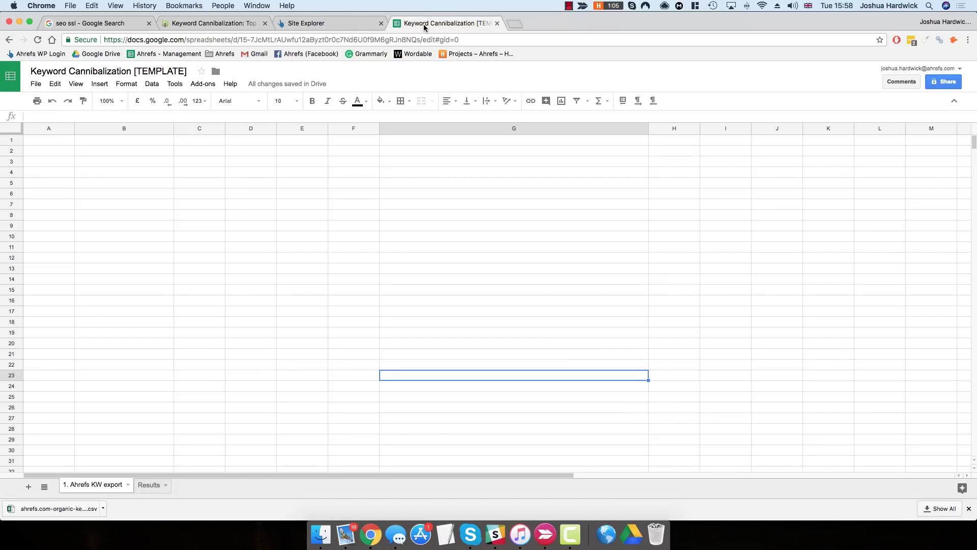
{"action": "left_click", "coordinate": [355, 25]}
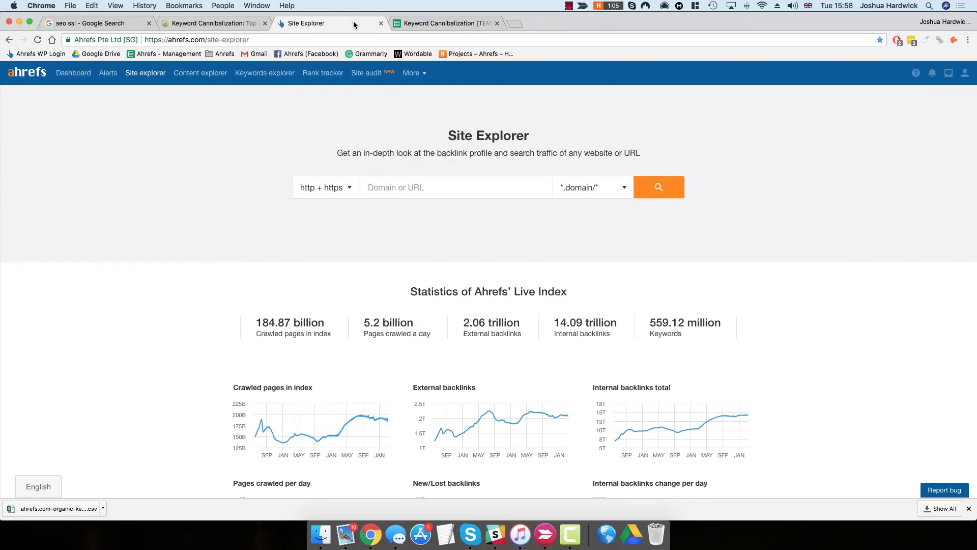
Analyze ahrefs.com/blog/ in Site Explorer using Prefix mode
{"action": "type", "text": "ahrefs.com/blog/"}
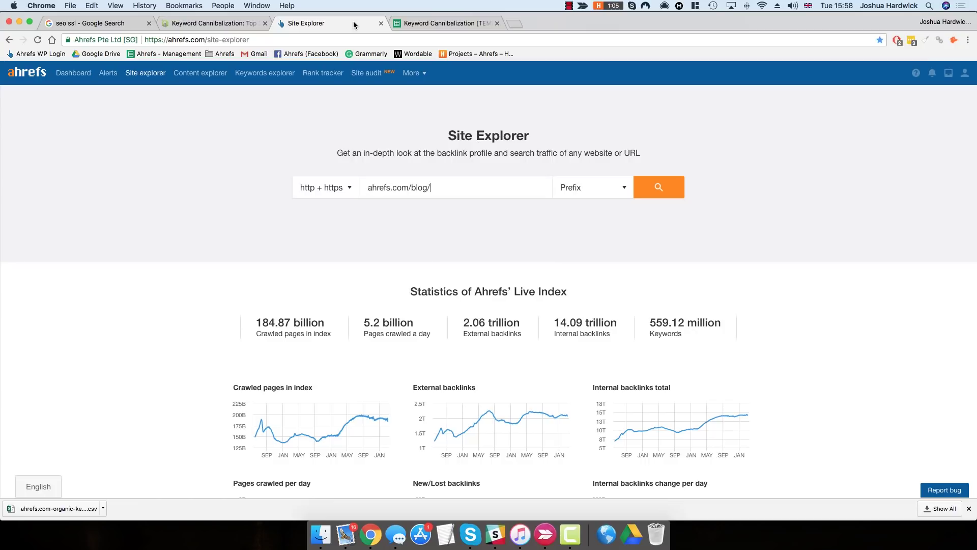
{"action": "key", "text": "Return"}
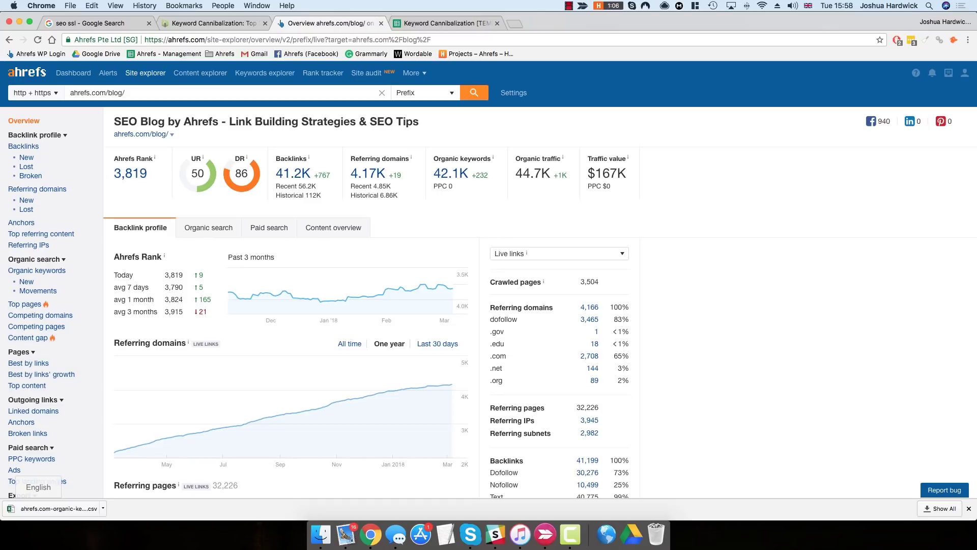
Open the Organic keywords report for ahrefs.com/blog/ and scroll through its 22,438 keywords
{"action": "mouse_move", "coordinate": [232, 276]}
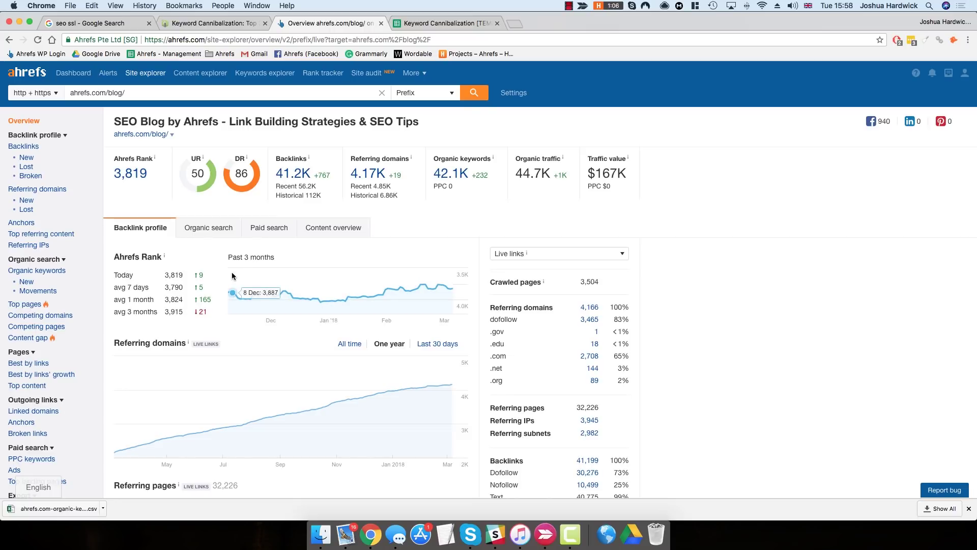
{"action": "left_click", "coordinate": [46, 270]}
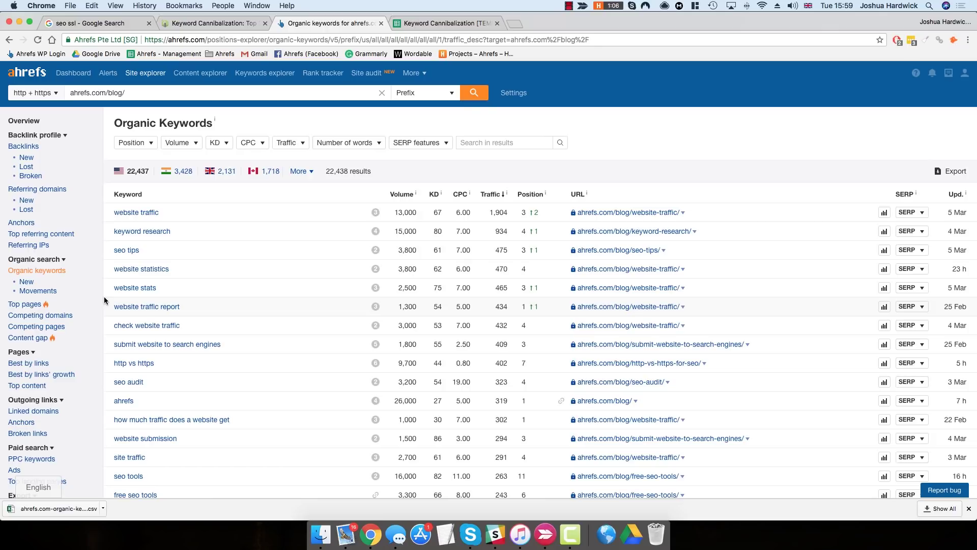
{"action": "scroll", "coordinate": [105, 300], "scroll_direction": "down", "scroll_amount": 10}
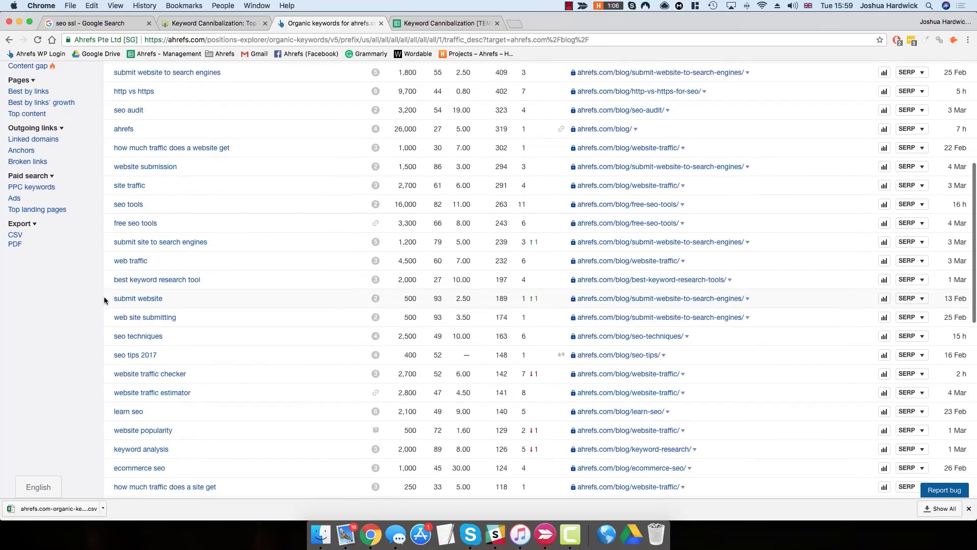
{"action": "scroll", "coordinate": [104, 300], "scroll_direction": "up", "scroll_amount": 10}
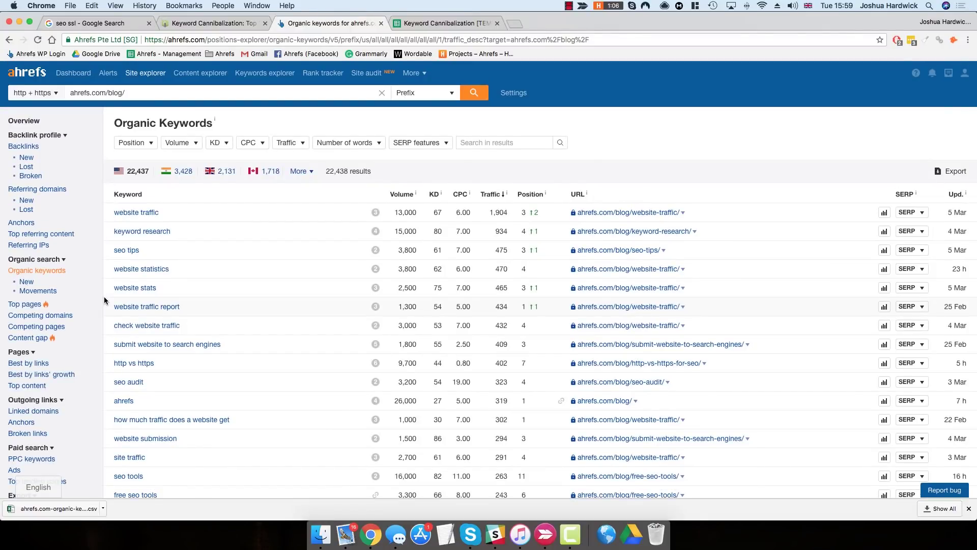
{"action": "scroll", "coordinate": [104, 300], "scroll_direction": "down", "scroll_amount": 10}
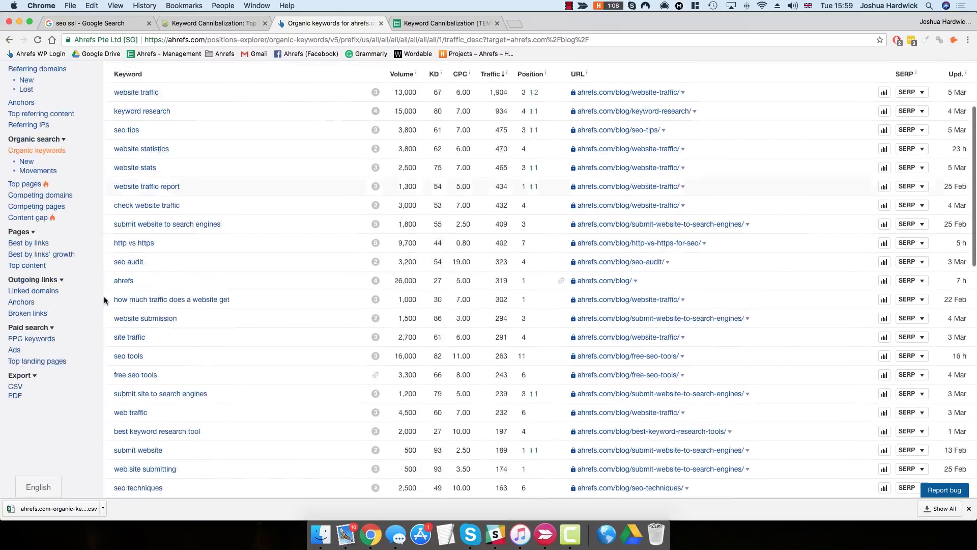
{"action": "scroll", "coordinate": [104, 301], "scroll_direction": "up", "scroll_amount": 10}
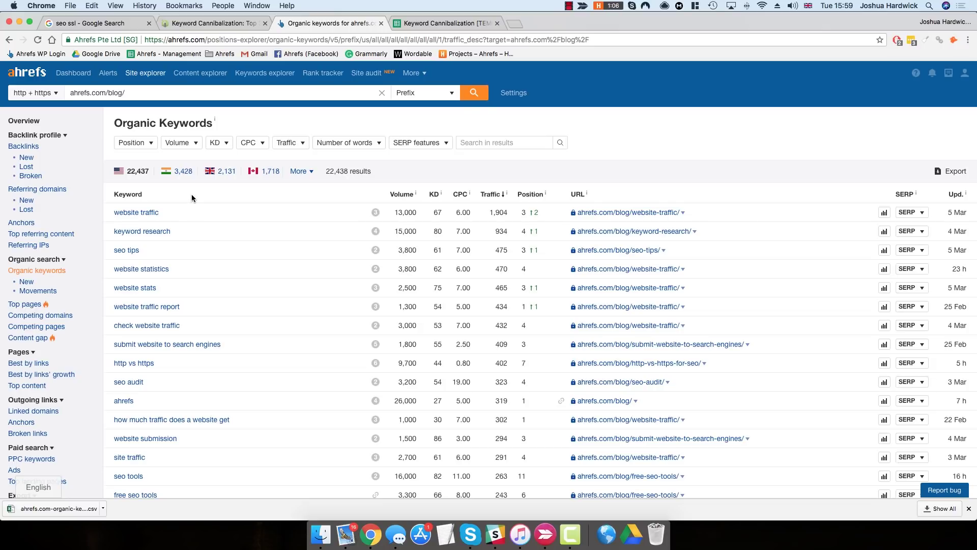
Export a custom 10,000-row UTF-8 CSV of the blog's organic keywords
{"action": "left_click", "coordinate": [415, 24]}
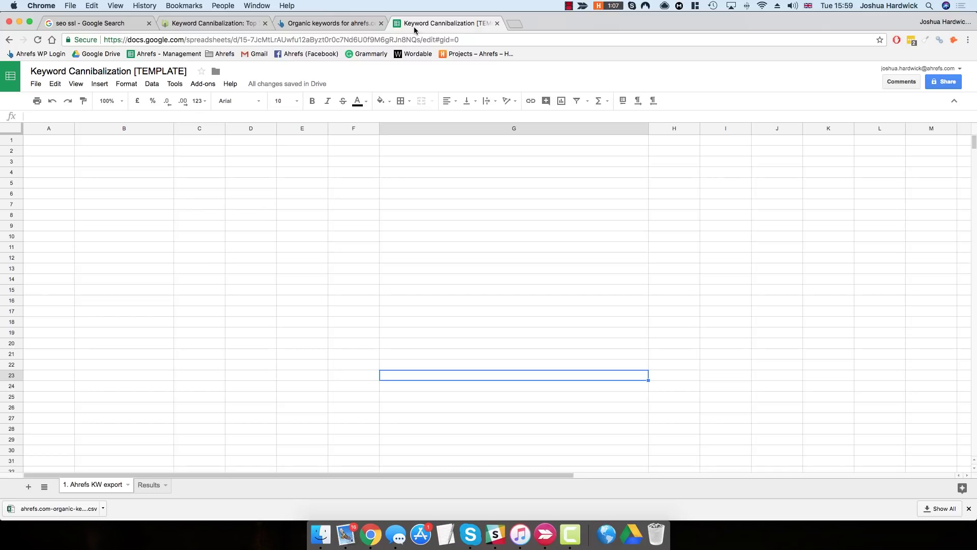
{"action": "left_click", "coordinate": [351, 25]}
{"action": "left_click", "coordinate": [954, 173]}
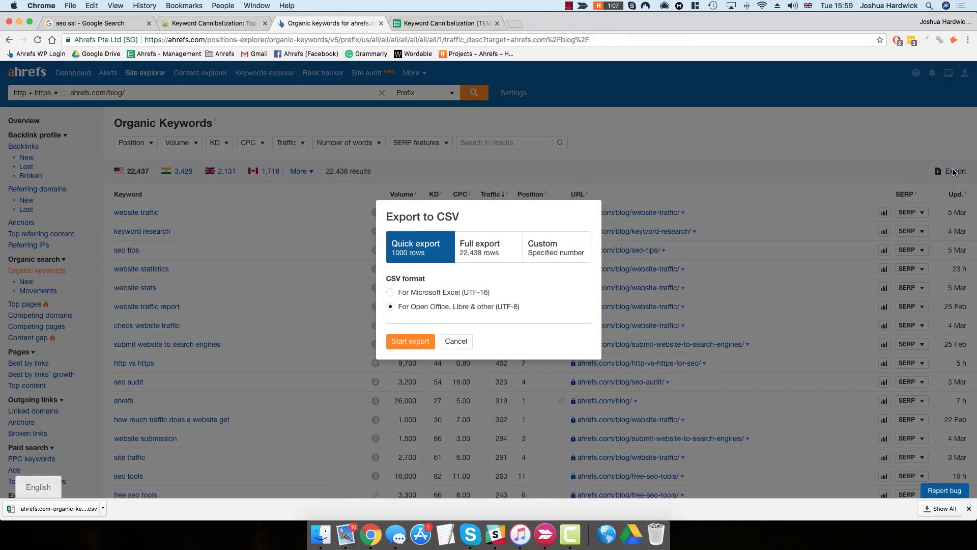
{"action": "left_click", "coordinate": [584, 261]}
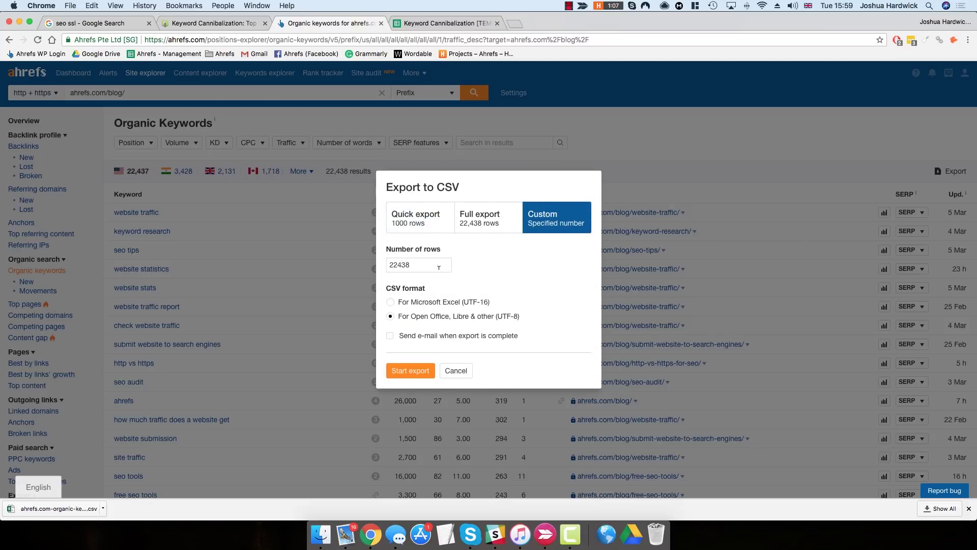
{"action": "left_click_drag", "start_coordinate": [432, 265], "coordinate": [362, 268]}
{"action": "type", "text": "0000"}
{"action": "left_click", "coordinate": [421, 379]}
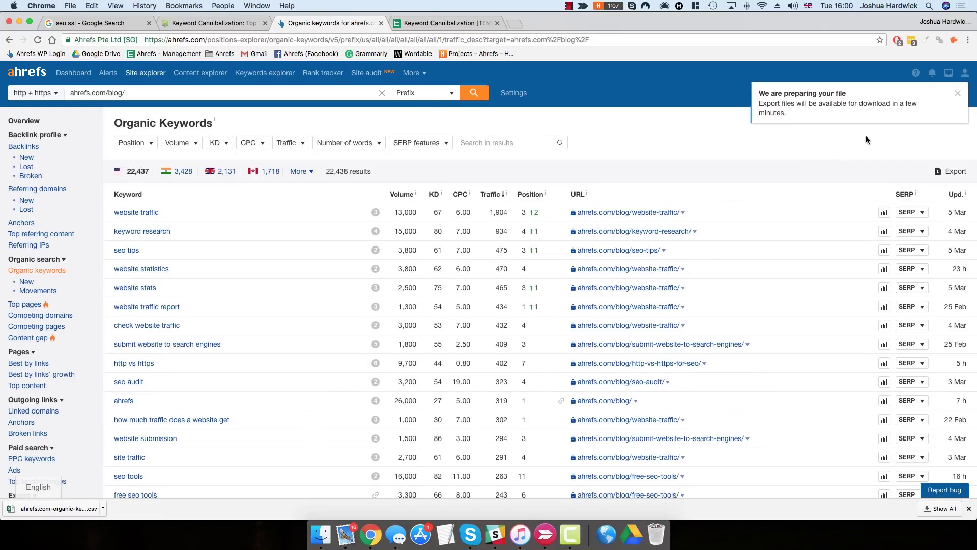
Download the newest exported keywords CSV and switch to the Keyword Cannibalization [TEMPLATE] sheet
{"action": "left_click", "coordinate": [948, 72]}
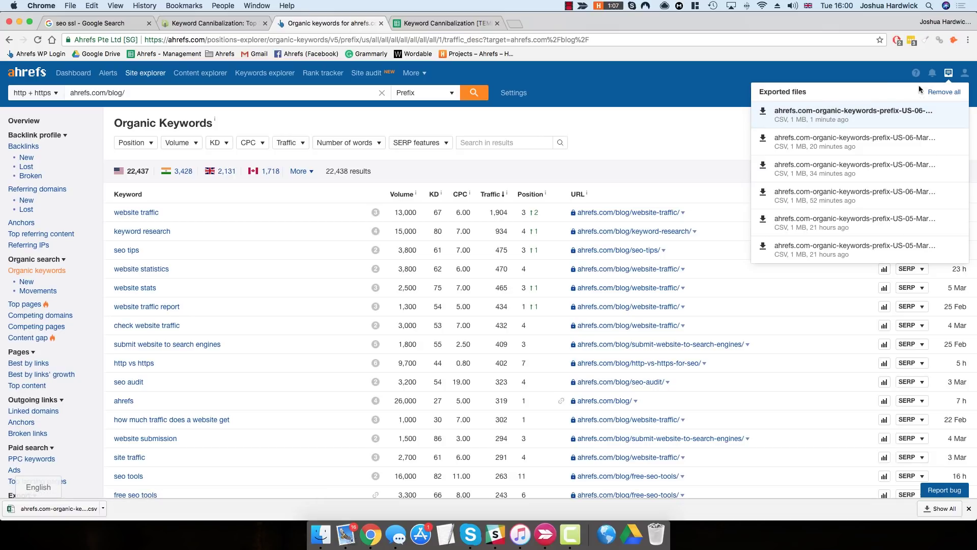
{"action": "left_click", "coordinate": [861, 118]}
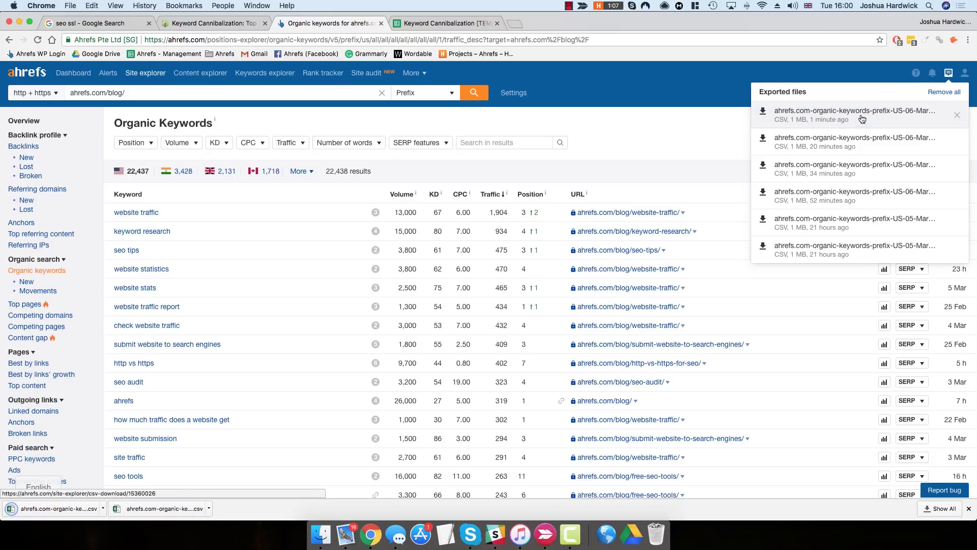
{"action": "left_click", "coordinate": [434, 24]}
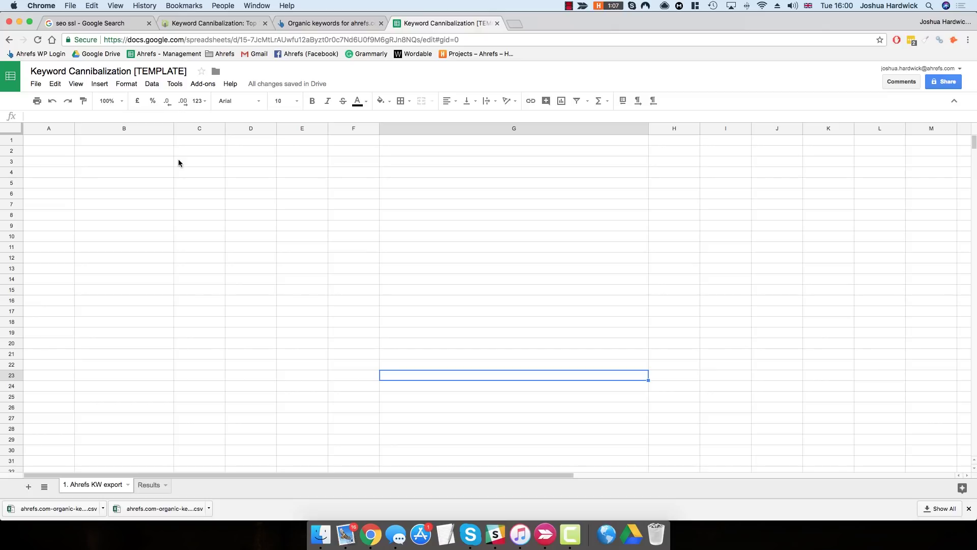
{"action": "left_click", "coordinate": [37, 84]}
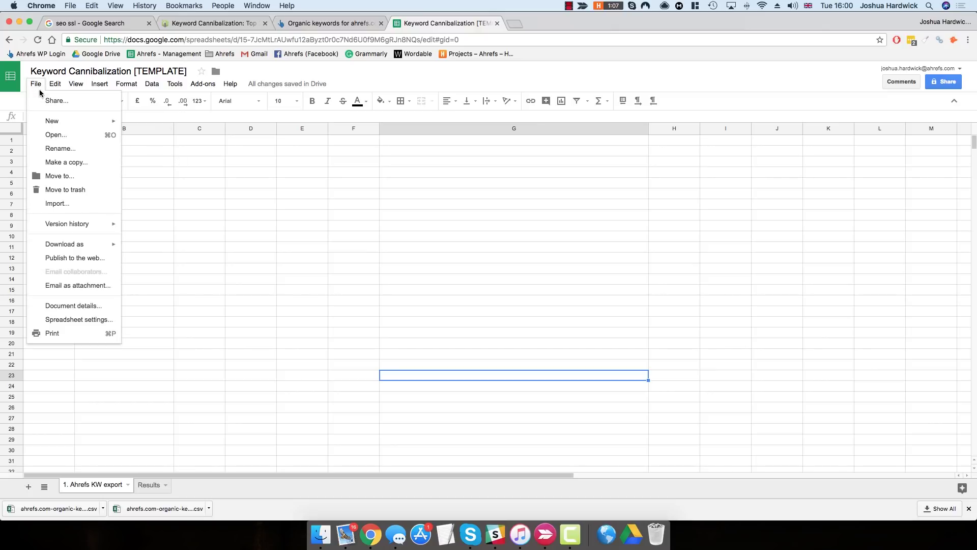
{"action": "left_click", "coordinate": [54, 162]}
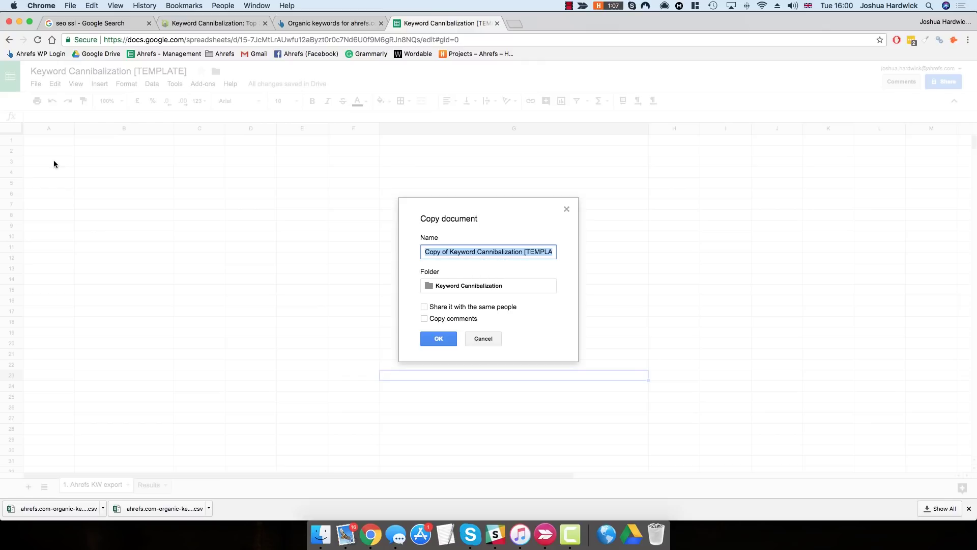
{"action": "left_click", "coordinate": [491, 338]}
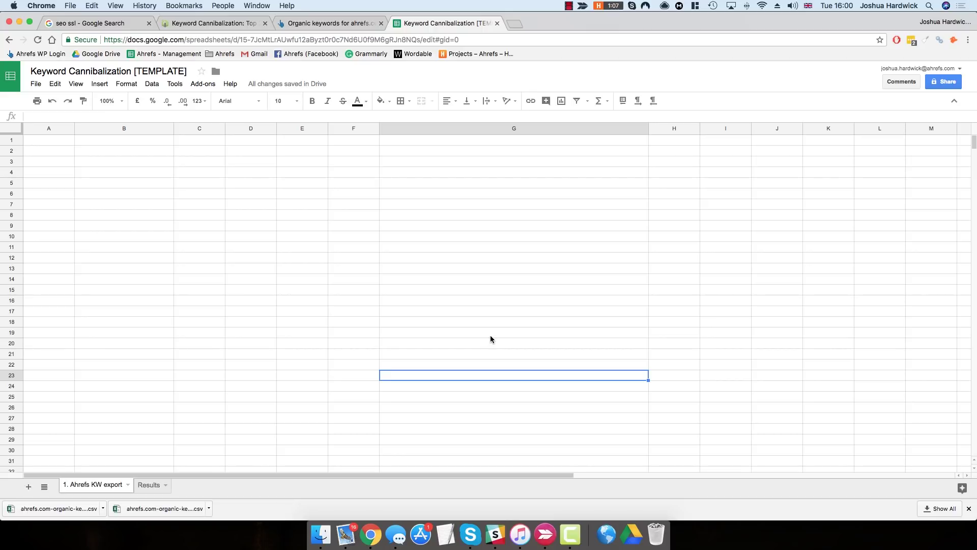
Upload the Ahrefs keywords CSV into the import dialog from cell A1, set to append to the current sheet
{"action": "left_click", "coordinate": [56, 142]}
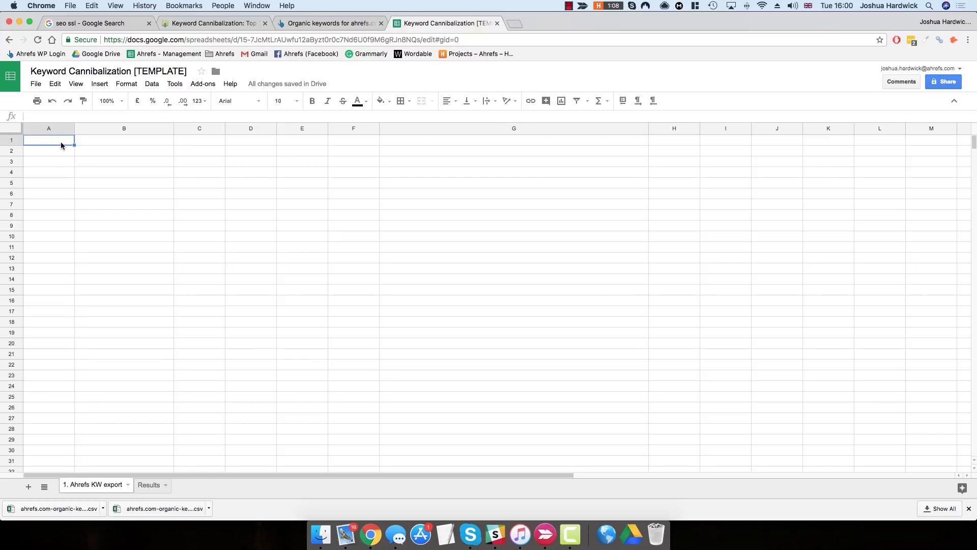
{"action": "left_click", "coordinate": [36, 86]}
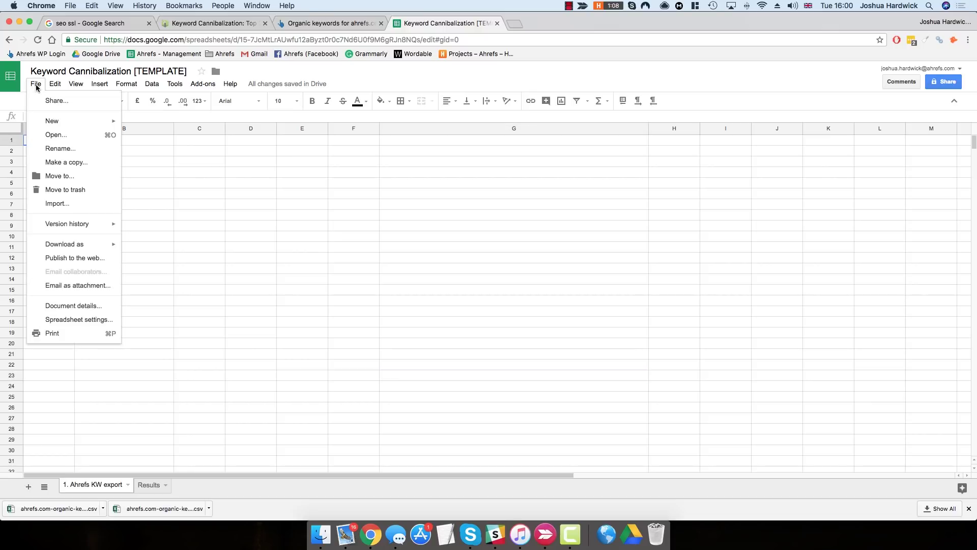
{"action": "left_click", "coordinate": [65, 204]}
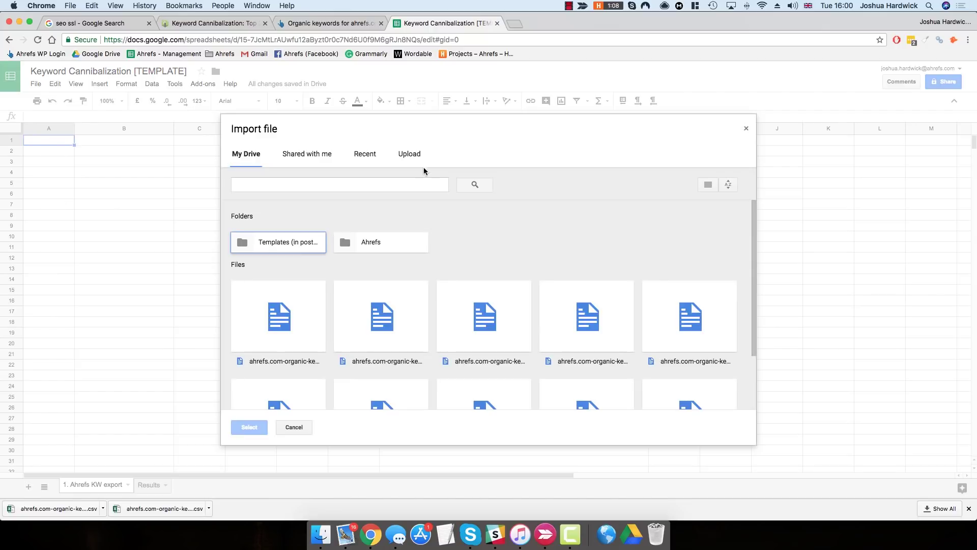
{"action": "left_click", "coordinate": [413, 155]}
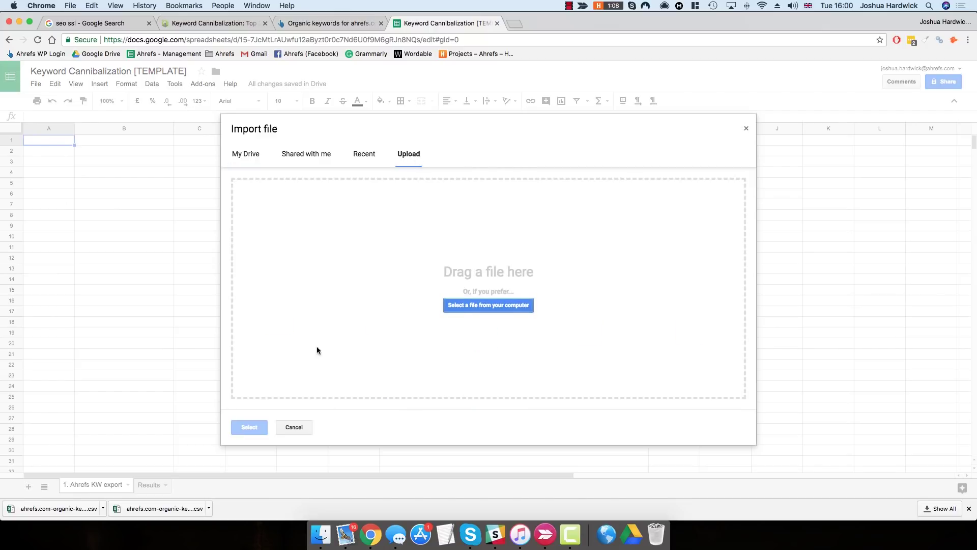
{"action": "left_click_drag", "start_coordinate": [79, 508], "coordinate": [419, 317]}
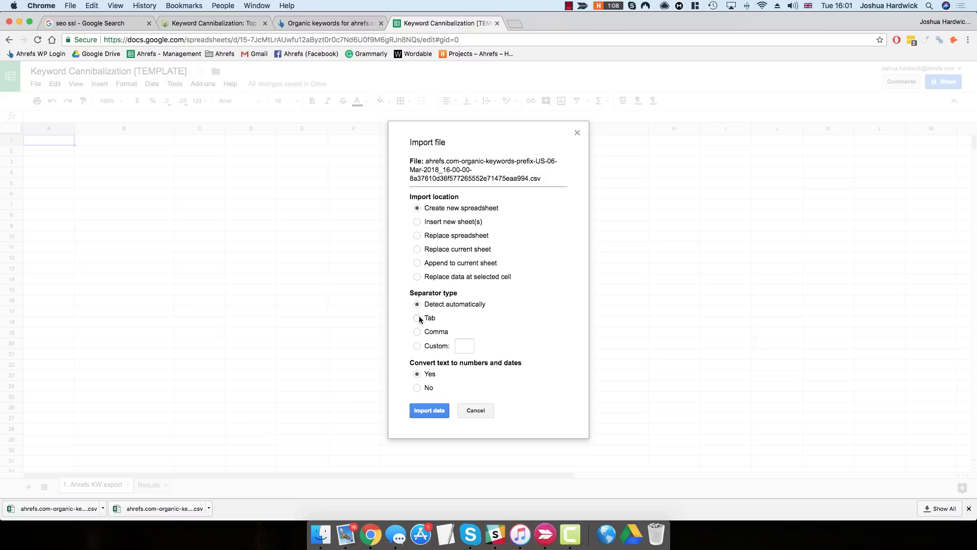
{"action": "left_click", "coordinate": [460, 265]}
Import the CSV so the Keyword through Page URL columns fill '1. Ahrefs KW export'
{"action": "left_click", "coordinate": [423, 415]}
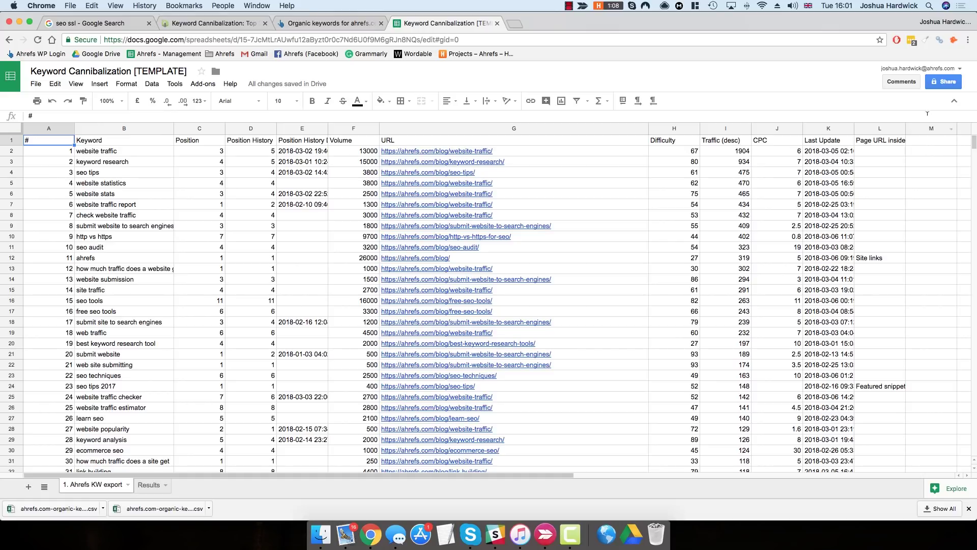
View the Results sheet listing keywords like 'ahref rank' with several competing blog URLs
{"action": "left_click", "coordinate": [145, 486]}
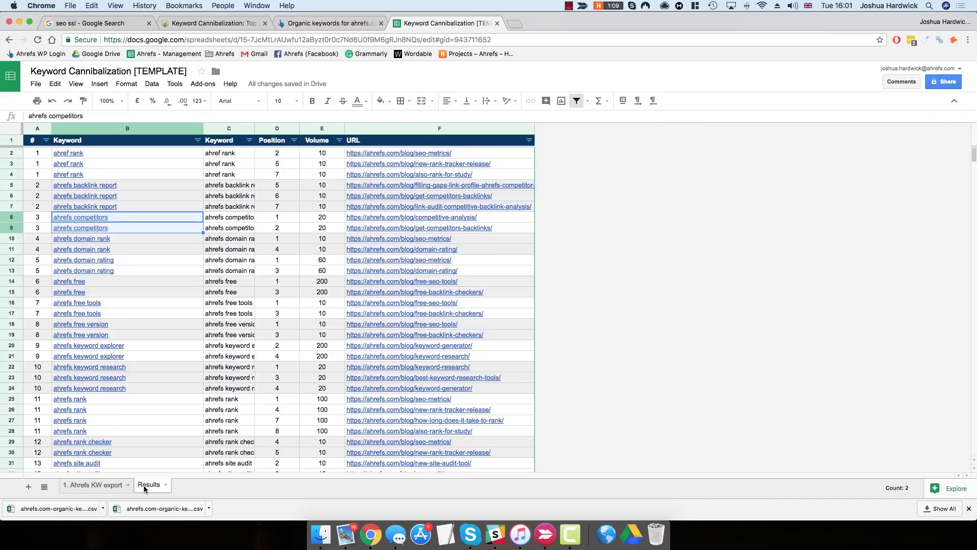